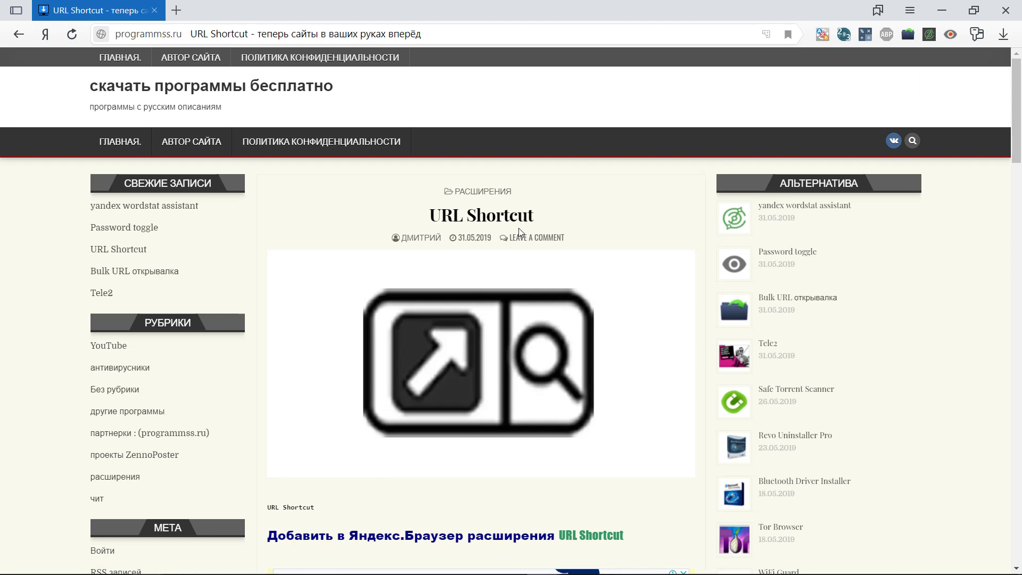
- Install the URL Shortcut extension from its Opera add-ons store page
{"action": "left_click", "coordinate": [413, 542]}
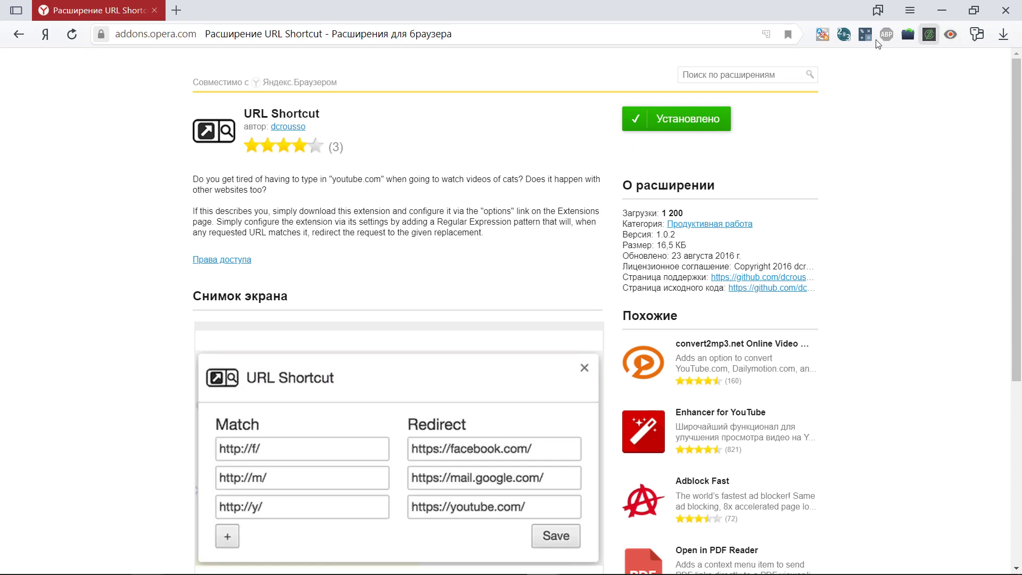
- Open the Дополнения extensions page from the browser's main menu
{"action": "left_click", "coordinate": [911, 10]}
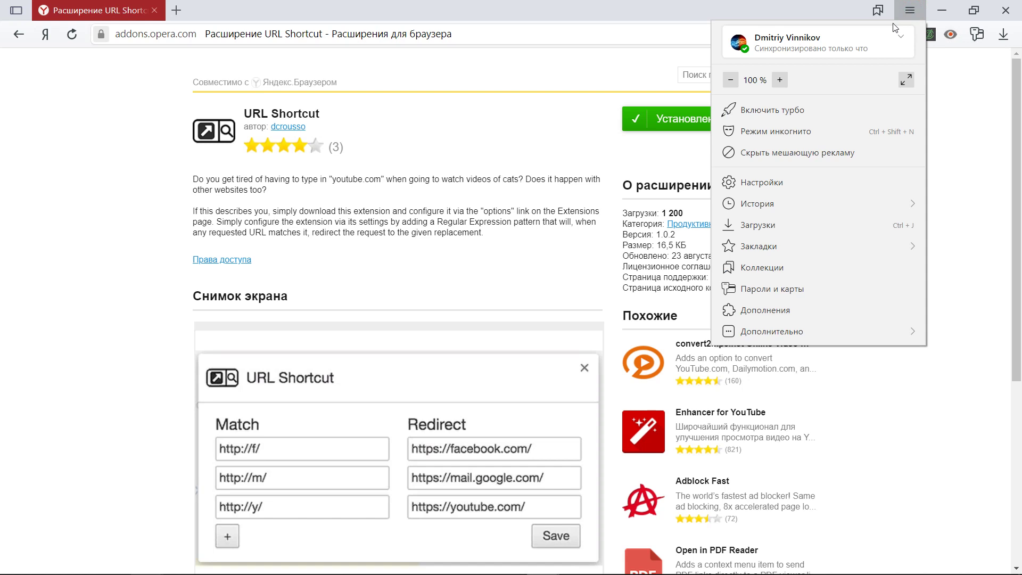
{"action": "left_click", "coordinate": [761, 311]}
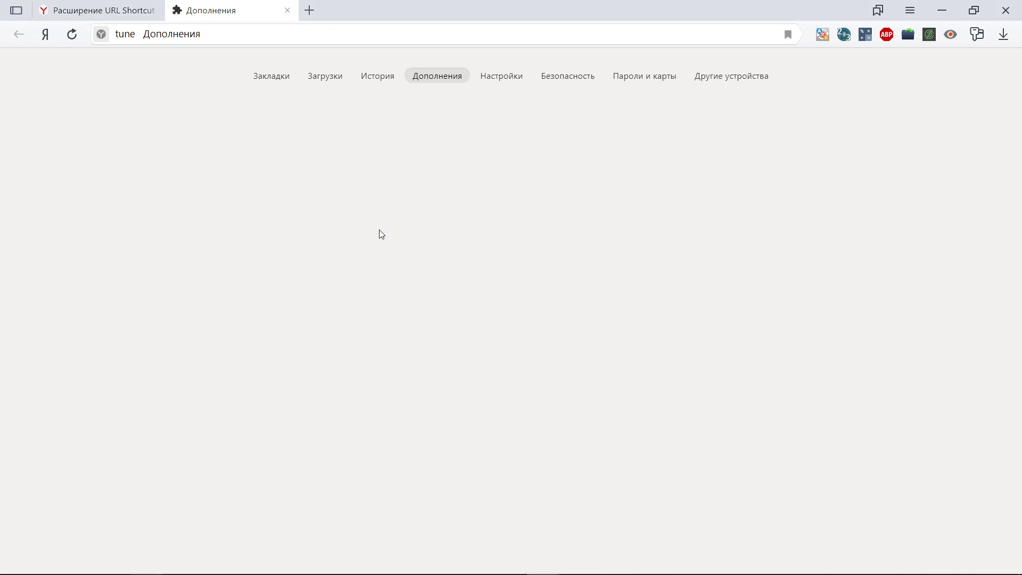
- Find URL Shortcut in the extensions list and open its Настройки options page via Подробнее
{"action": "scroll", "coordinate": [380, 285], "scroll_direction": "down", "scroll_amount": 4}
{"action": "scroll", "coordinate": [380, 286], "scroll_direction": "down", "scroll_amount": 8}
{"action": "scroll", "coordinate": [381, 287], "scroll_direction": "down", "scroll_amount": 7}
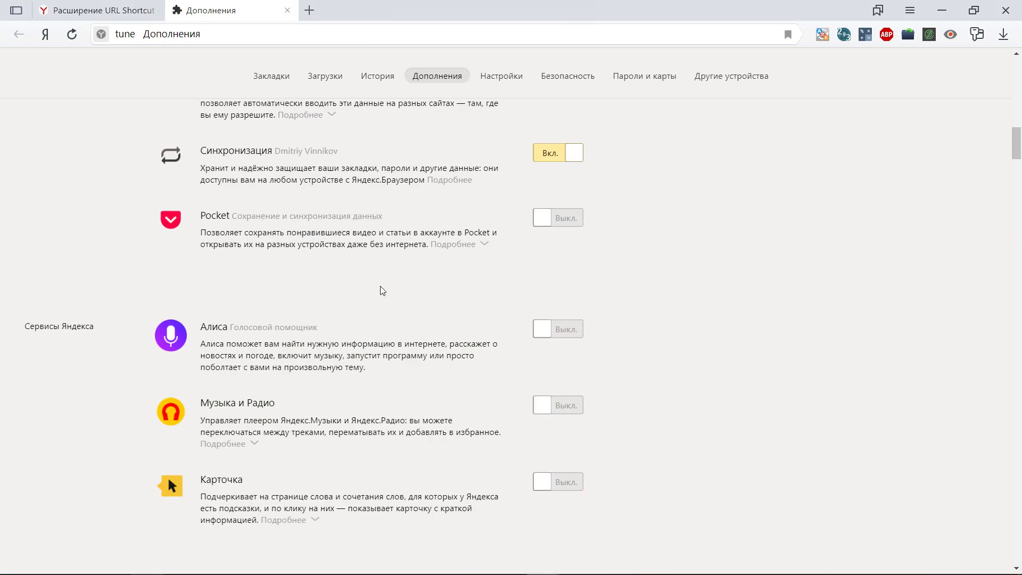
{"action": "scroll", "coordinate": [381, 290], "scroll_direction": "down", "scroll_amount": 6}
{"action": "scroll", "coordinate": [382, 290], "scroll_direction": "down", "scroll_amount": 6}
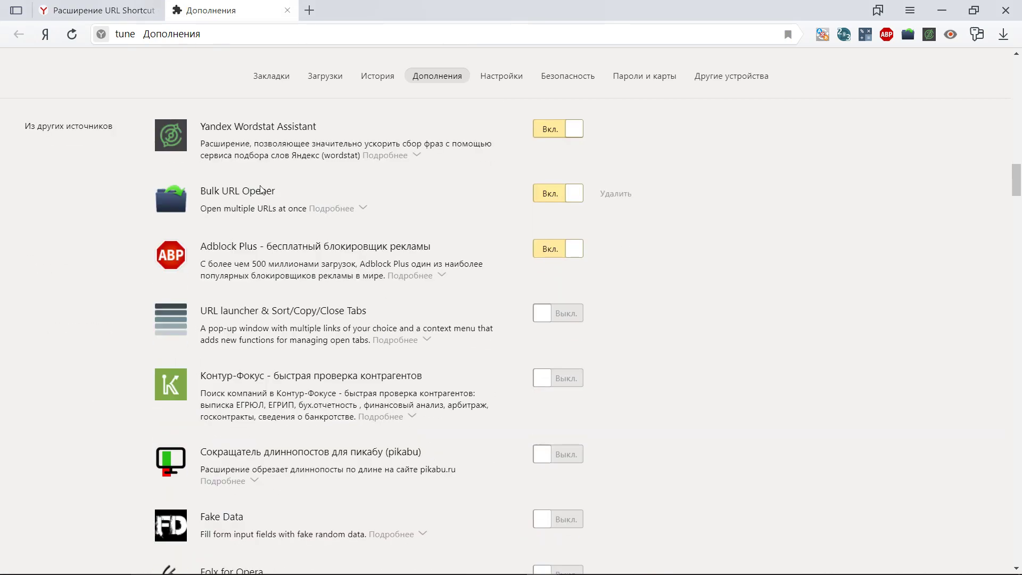
{"action": "scroll", "coordinate": [260, 190], "scroll_direction": "up", "scroll_amount": 3}
{"action": "scroll", "coordinate": [201, 382], "scroll_direction": "down", "scroll_amount": 1}
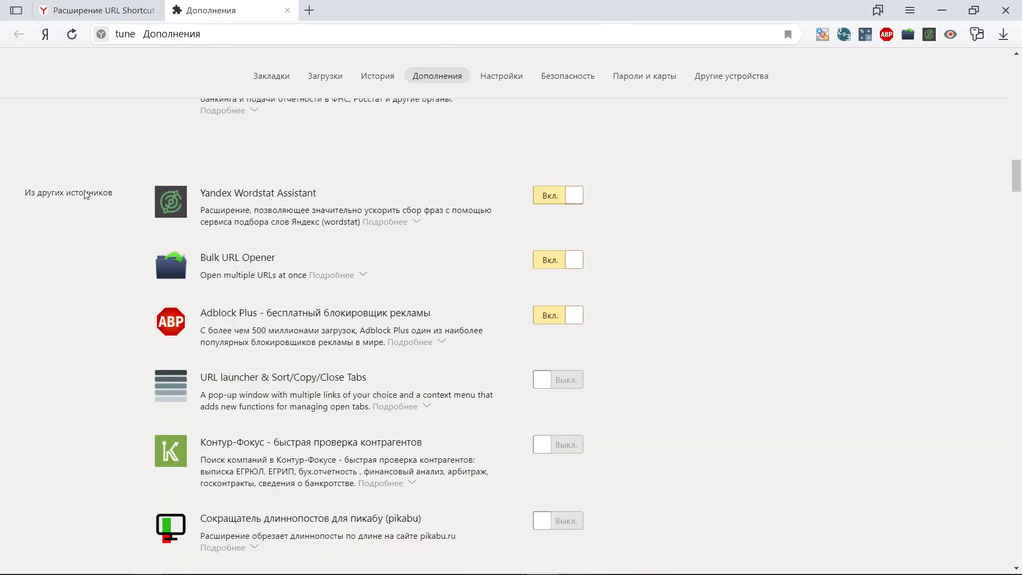
{"action": "scroll", "coordinate": [514, 292], "scroll_direction": "down", "scroll_amount": 1}
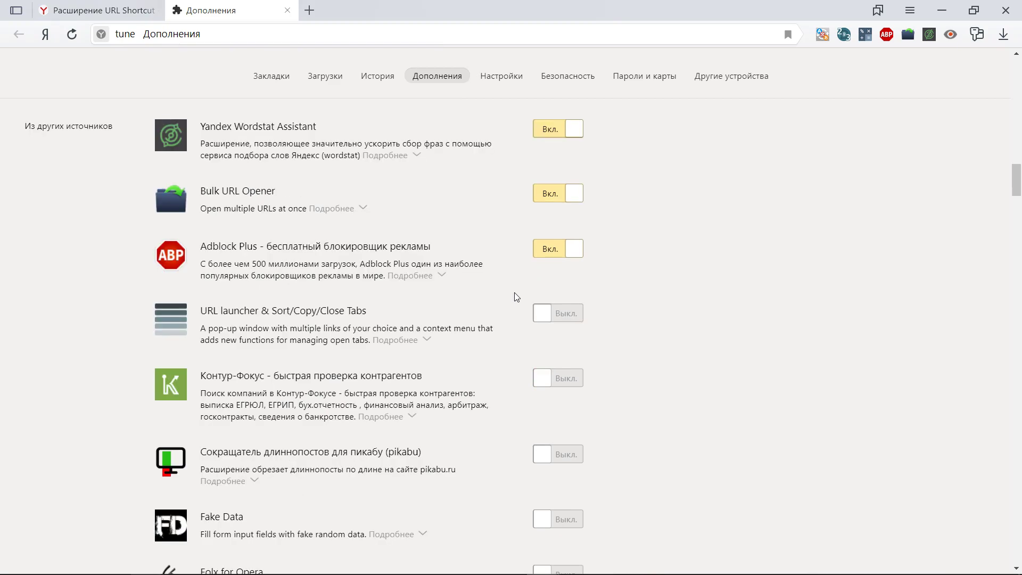
{"action": "scroll", "coordinate": [514, 296], "scroll_direction": "down", "scroll_amount": 2}
{"action": "scroll", "coordinate": [514, 297], "scroll_direction": "down", "scroll_amount": 4}
{"action": "scroll", "coordinate": [514, 297], "scroll_direction": "down", "scroll_amount": 5}
{"action": "scroll", "coordinate": [514, 297], "scroll_direction": "down", "scroll_amount": 4}
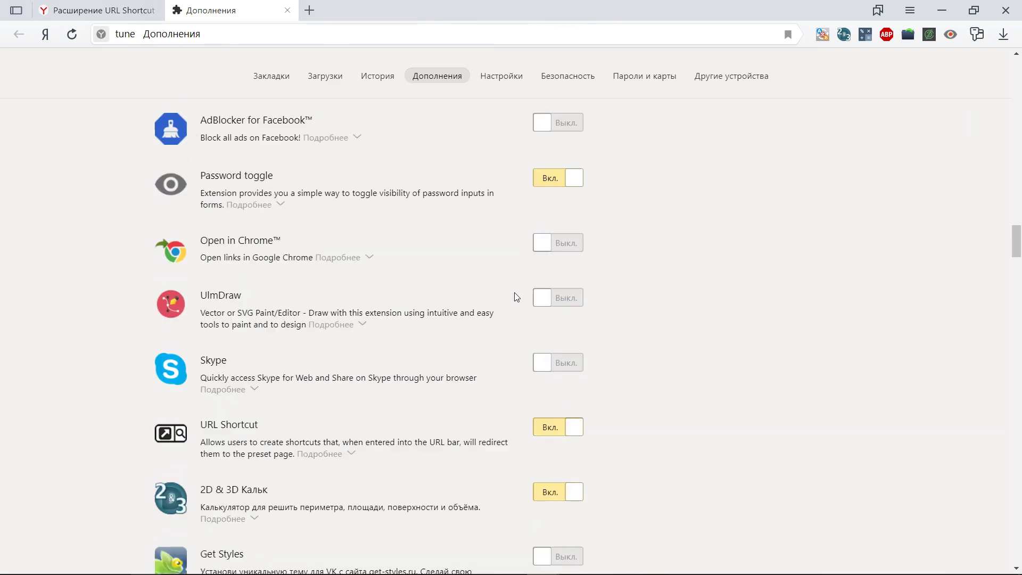
{"action": "mouse_move", "coordinate": [171, 432]}
{"action": "left_click", "coordinate": [345, 454]}
{"action": "left_click", "coordinate": [229, 515]}
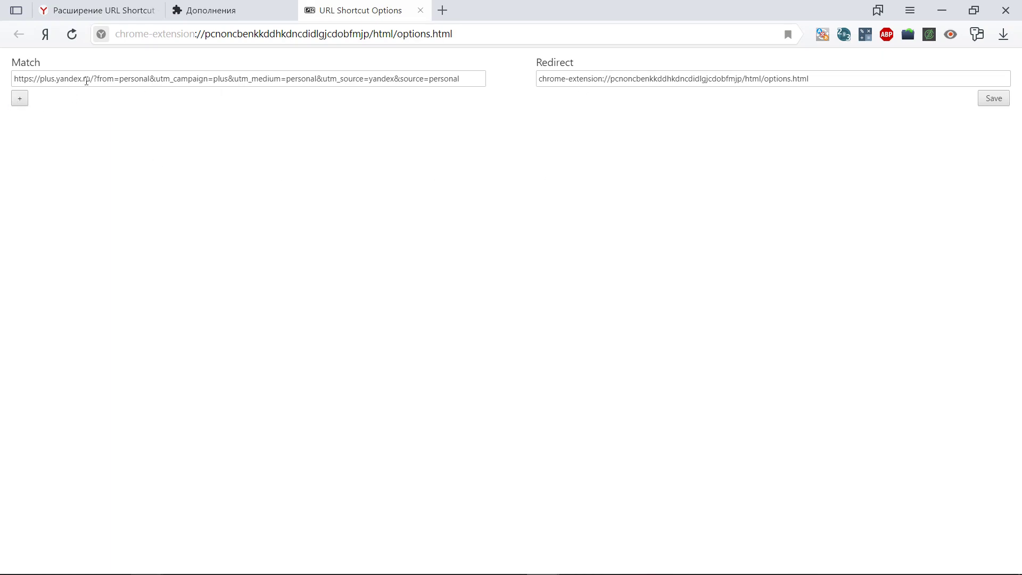
- Open yandex.ru in a new tab and follow the Получить Плюс link
{"action": "left_click", "coordinate": [442, 10]}
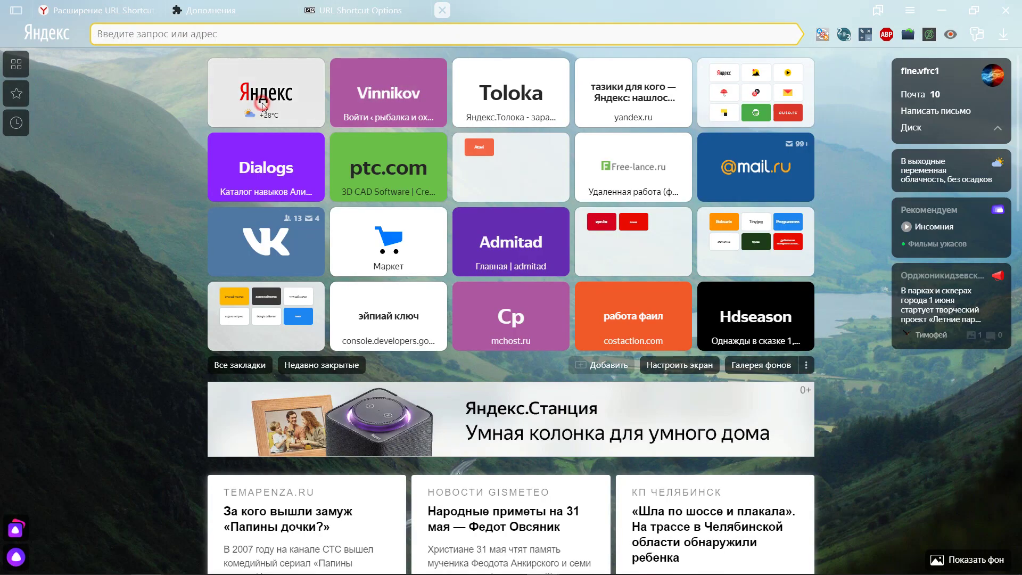
{"action": "left_click", "coordinate": [264, 107]}
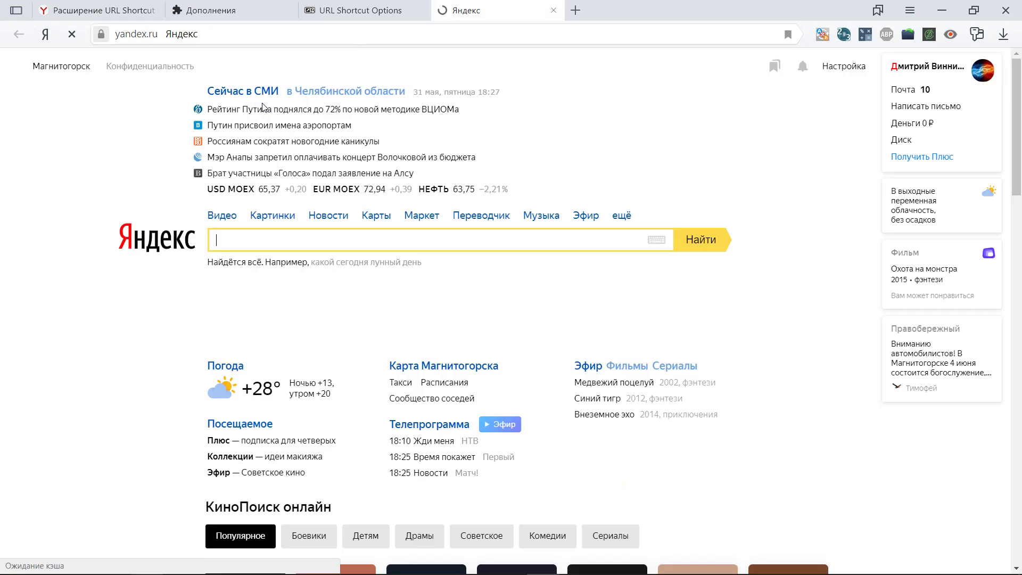
{"action": "left_click", "coordinate": [916, 160]}
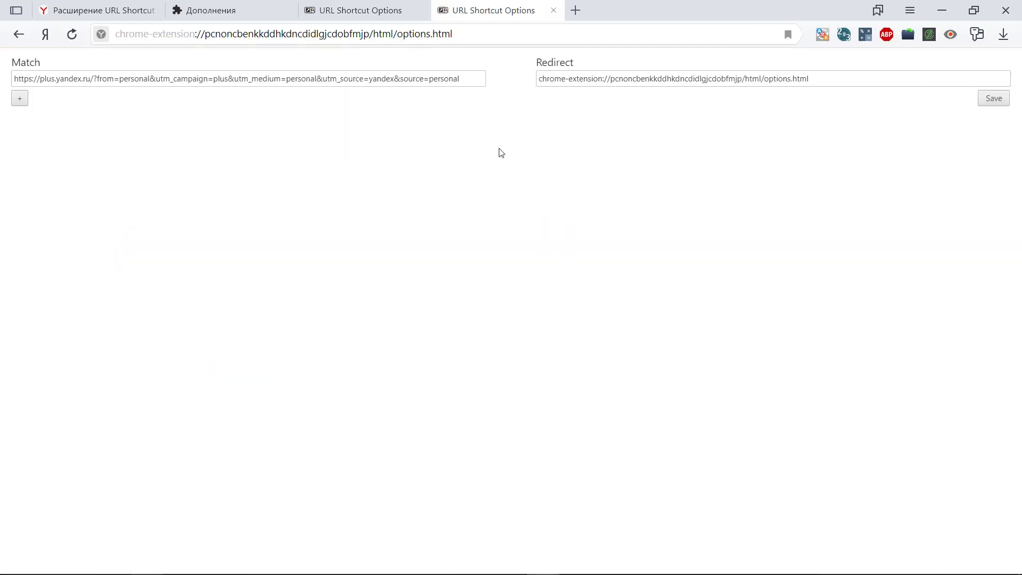
- Clear both the Match and Redirect addresses of the URL Shortcut rule and save it
{"action": "triple_click", "coordinate": [475, 77]}
{"action": "key", "text": "BackSpace"}
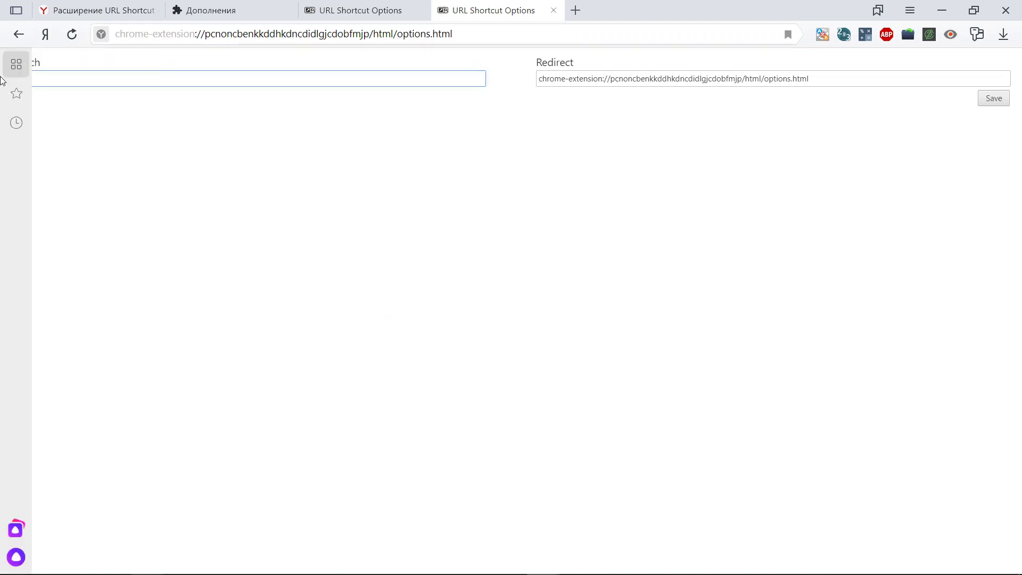
{"action": "left_click_drag", "start_coordinate": [814, 78], "coordinate": [423, 81]}
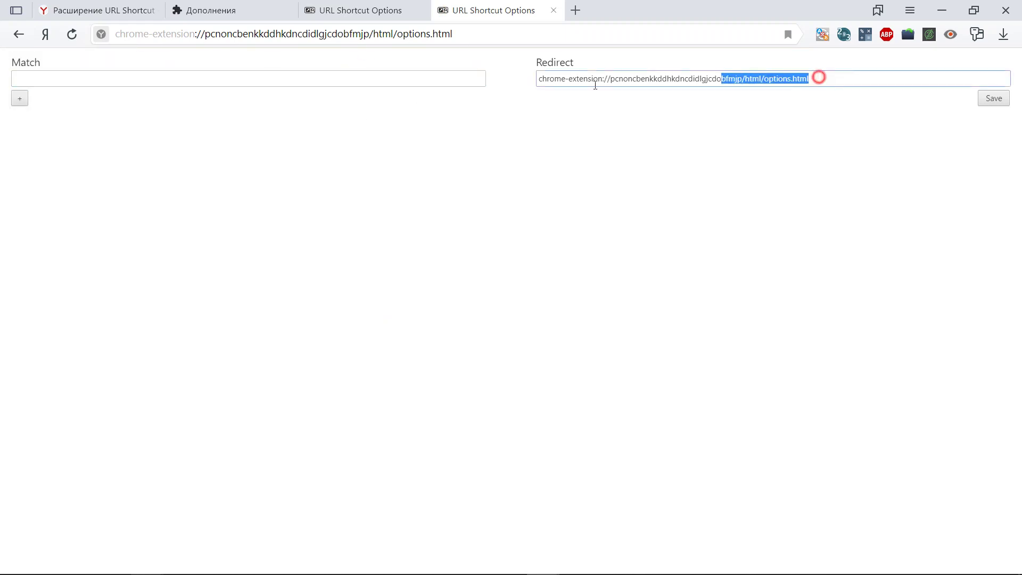
{"action": "key", "text": "BackSpace"}
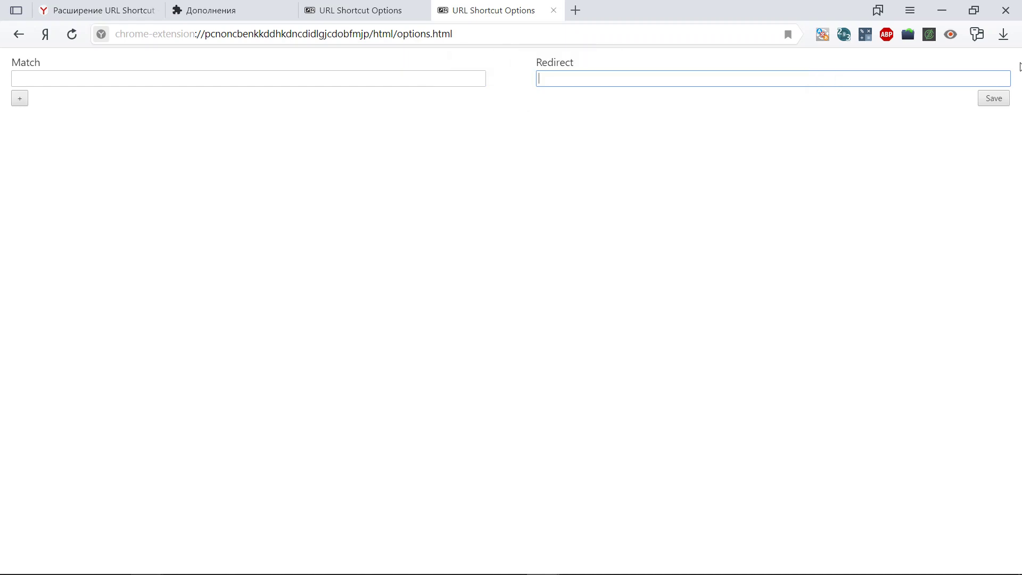
{"action": "left_click", "coordinate": [994, 98]}
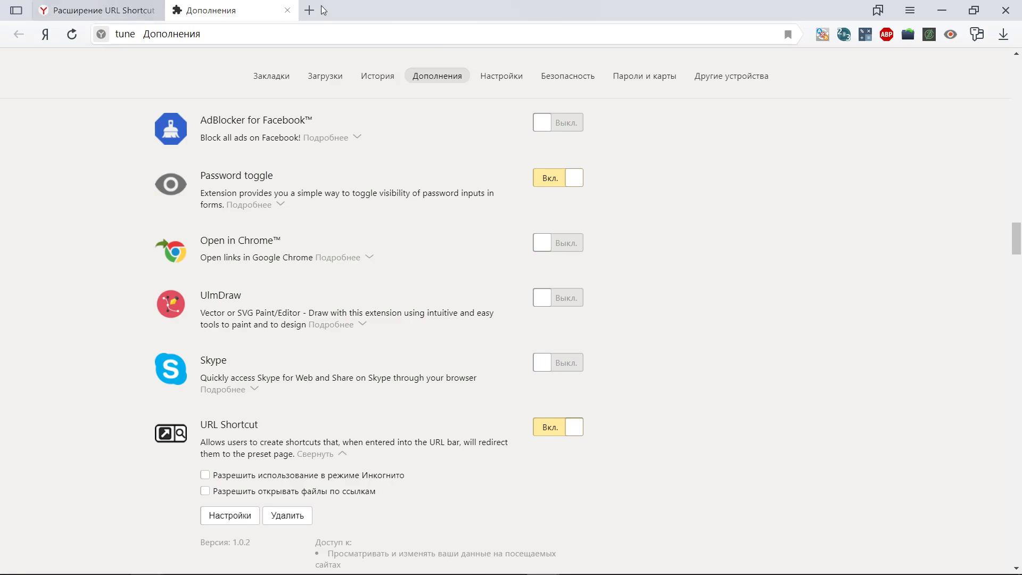
- Open yandex.ru in a new tab and reopen the URL Shortcut settings from the extensions list
{"action": "left_click", "coordinate": [318, 8]}
{"action": "left_click", "coordinate": [252, 86]}
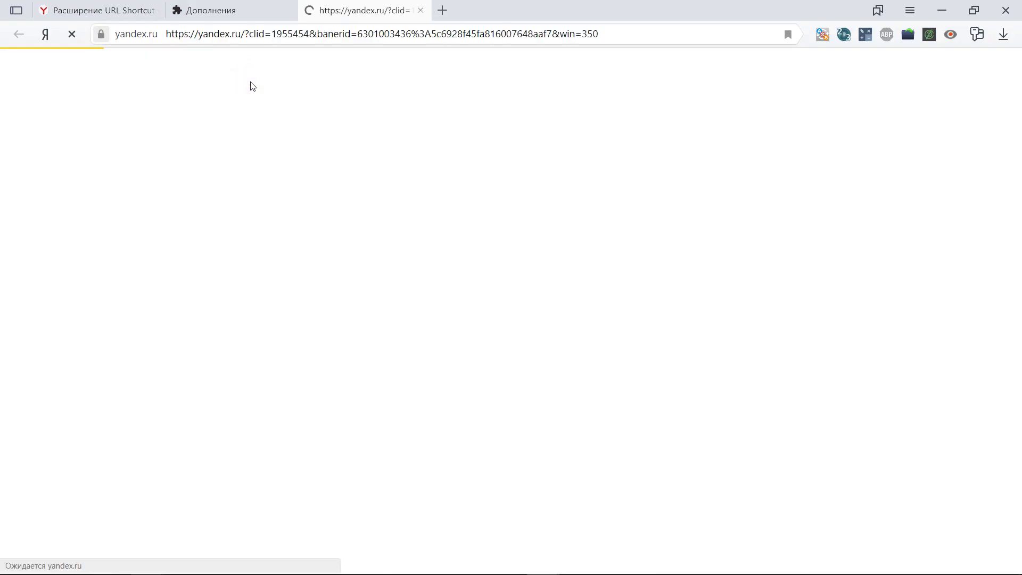
{"action": "left_click", "coordinate": [232, 10]}
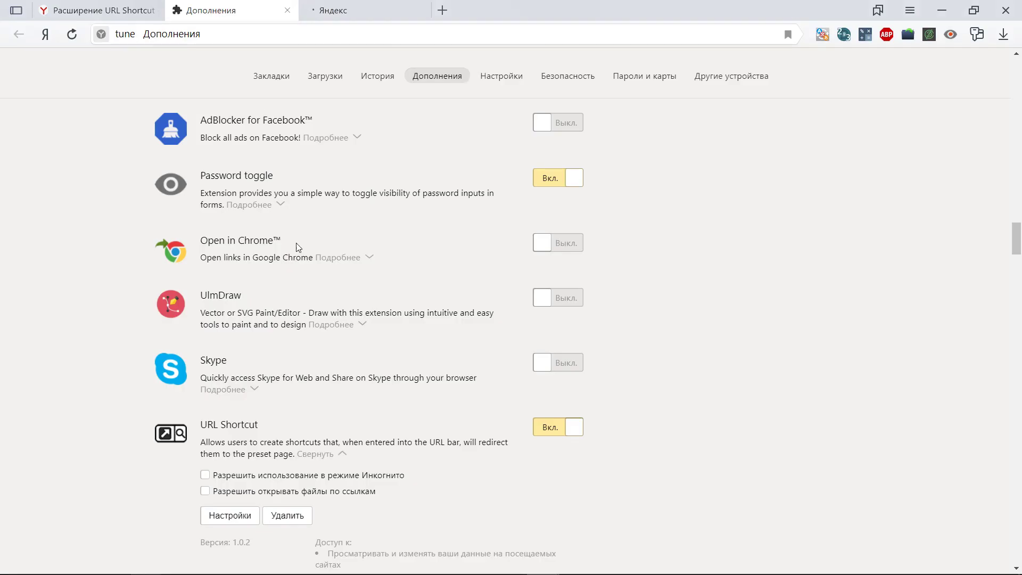
{"action": "left_click", "coordinate": [233, 515]}
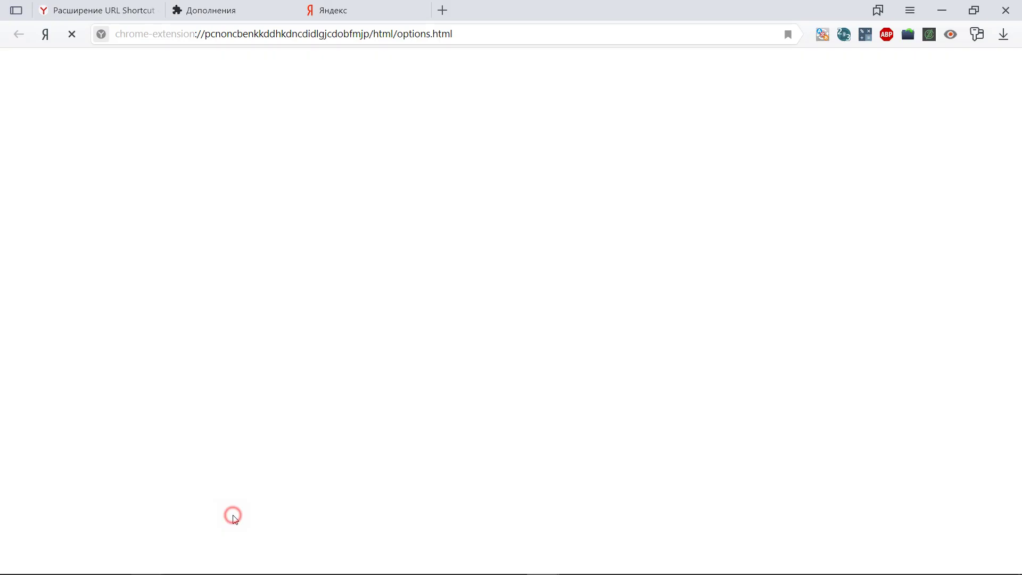
- Go to the Yandex Plus page via Получить Плюс and select its plus.yandex.ru address
{"action": "left_click", "coordinate": [476, 7]}
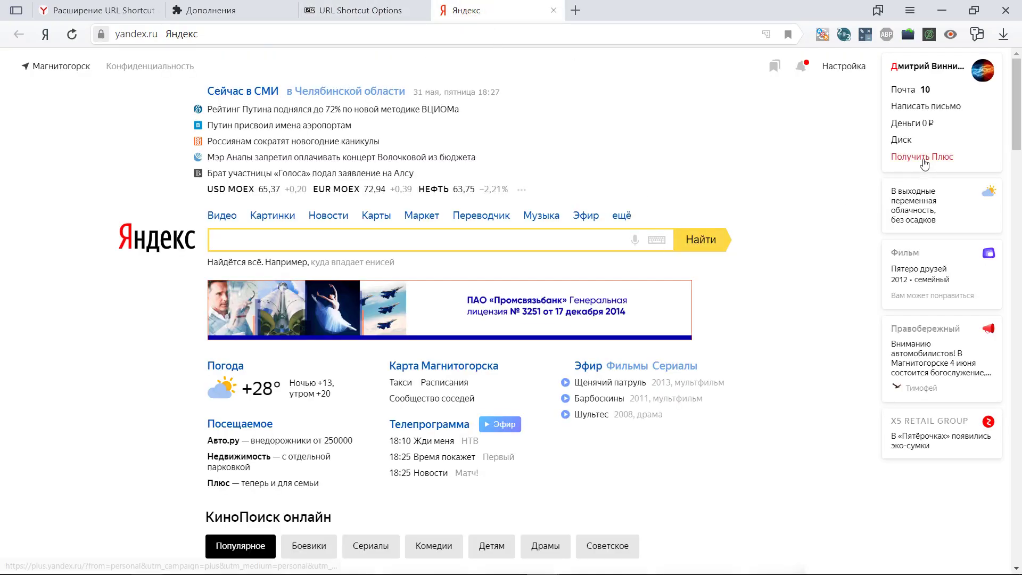
{"action": "left_click", "coordinate": [923, 157]}
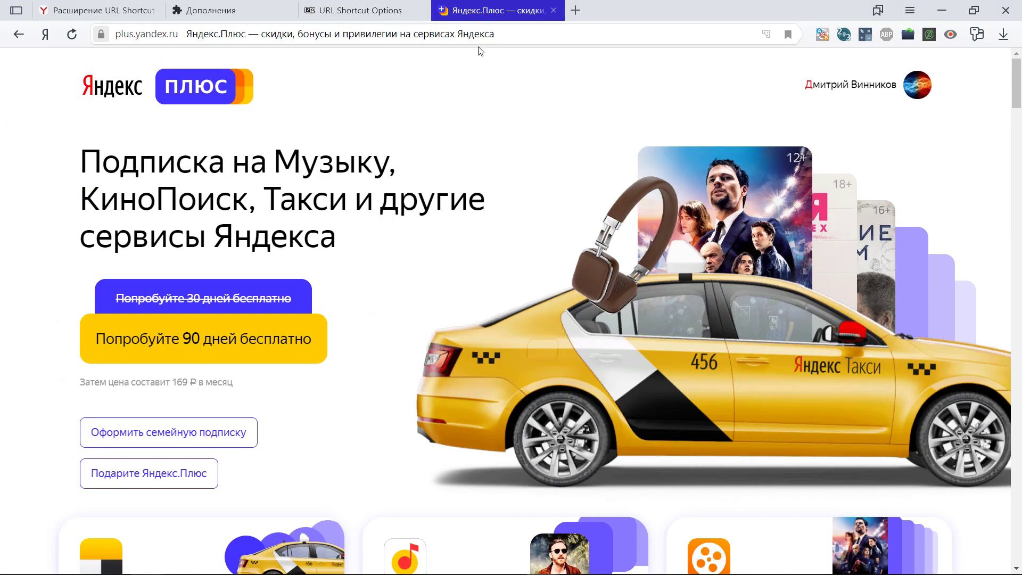
{"action": "left_click", "coordinate": [504, 28]}
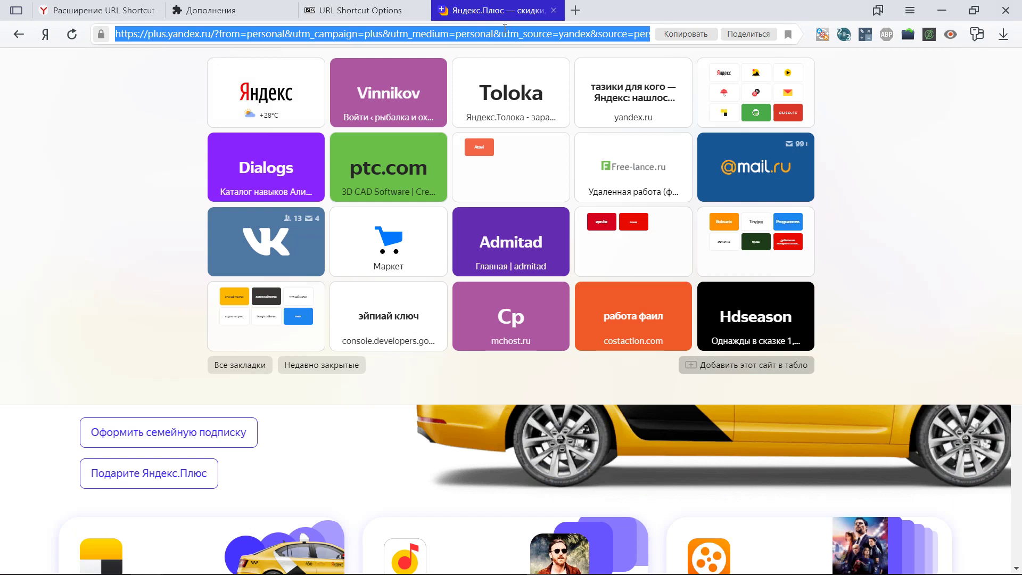
- Paste the plus.yandex.ru address as Match, the options page URL as Redirect, and save
{"action": "left_click", "coordinate": [350, 5]}
{"action": "left_click", "coordinate": [249, 81]}
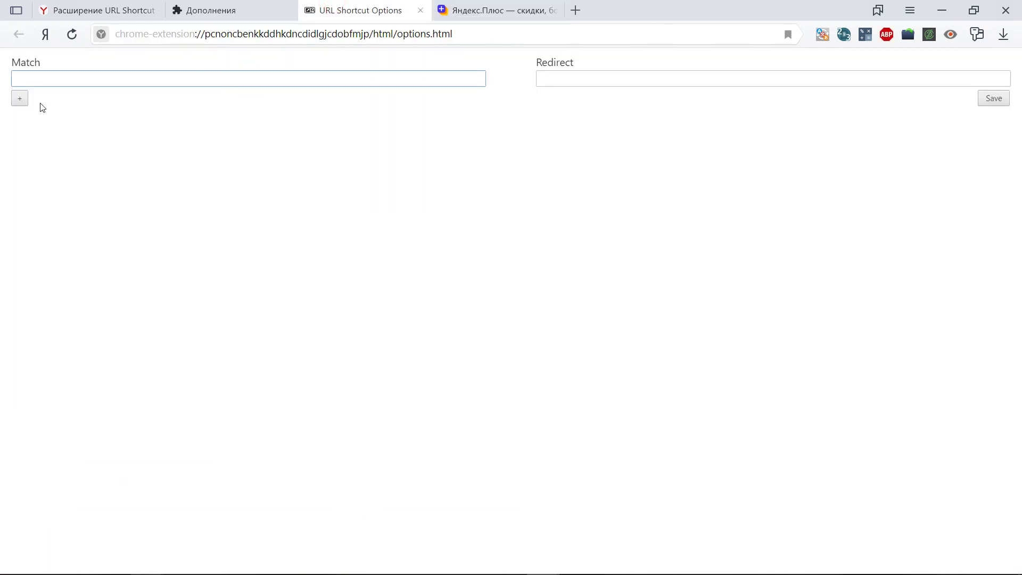
{"action": "type", "text": "https://plus.yandex.ru/?from=personal&utm_campaign=plus&utm_medium=personal&utm_source=yandex&source=personal"}
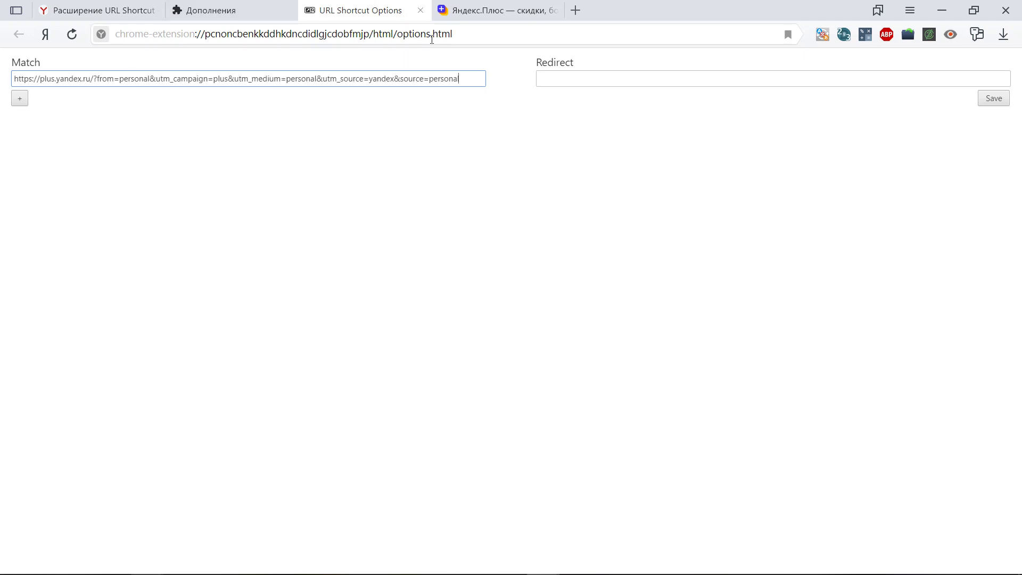
{"action": "left_click", "coordinate": [486, 39]}
{"action": "left_click", "coordinate": [528, 413]}
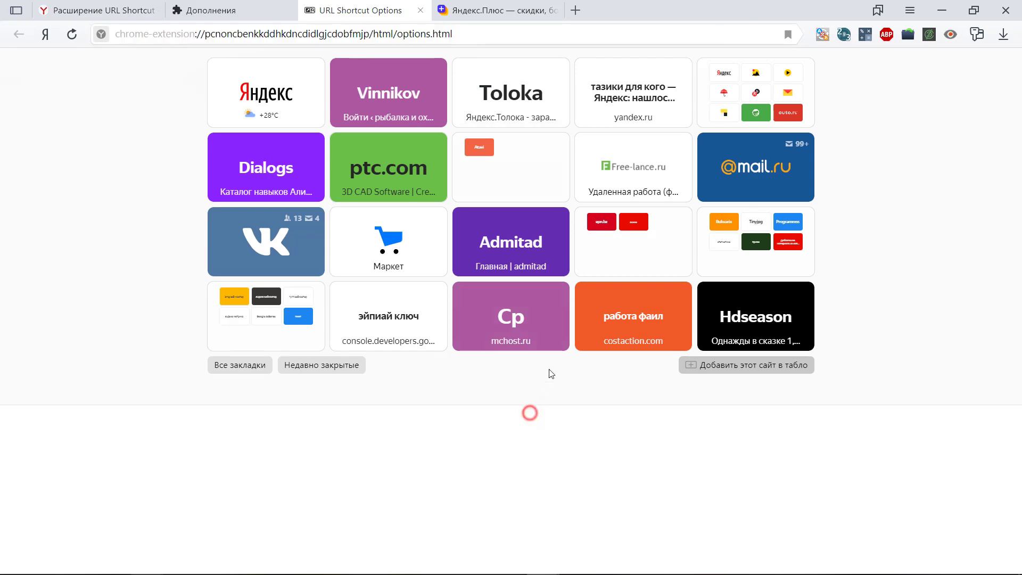
{"action": "left_click", "coordinate": [621, 71]}
{"action": "type", "text": "chrome-extension://pcnoncbenkkddhkdncdidlgjcdobfmjp/html/options.html"}
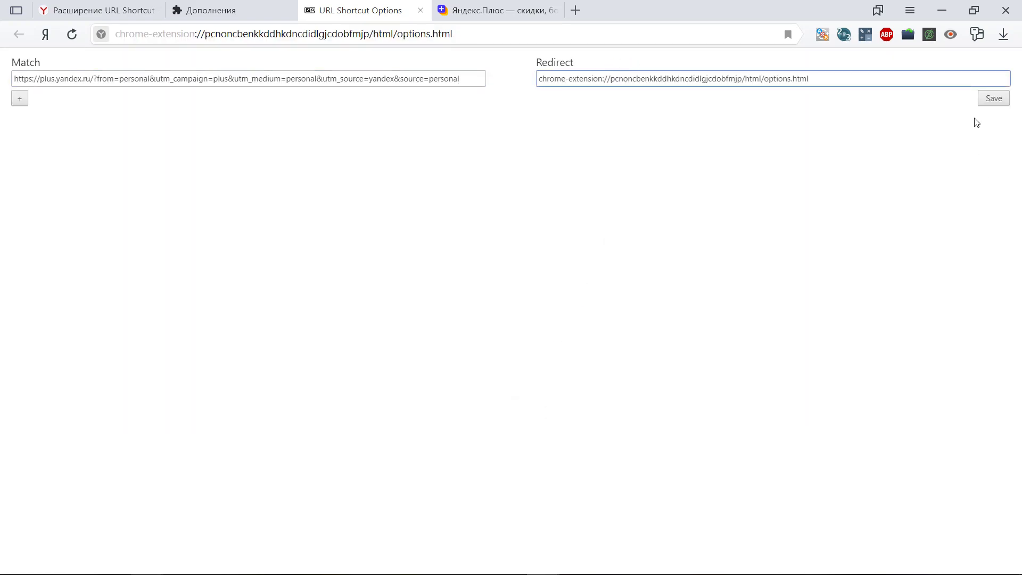
{"action": "left_click", "coordinate": [985, 100]}
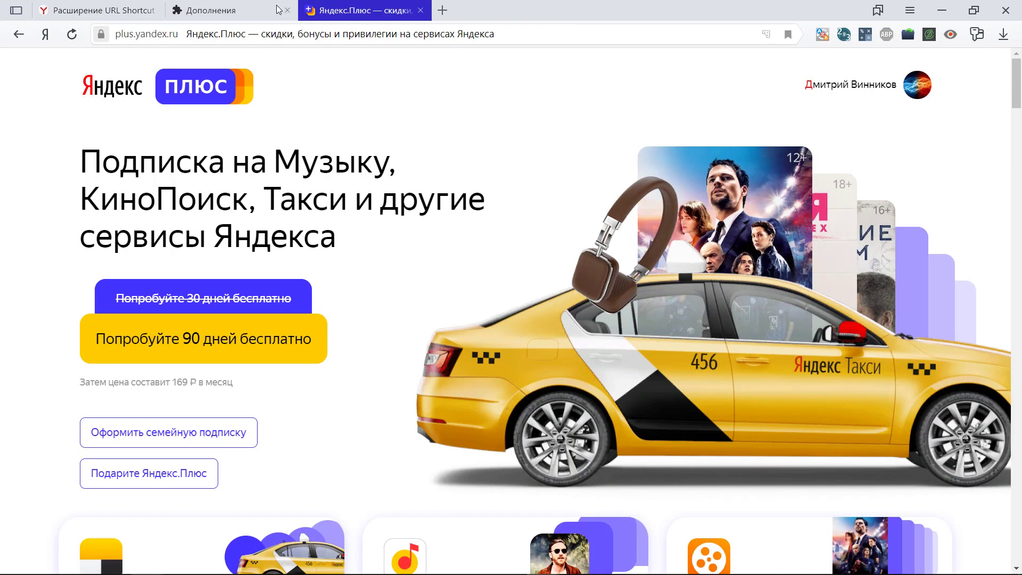
- Go back to yandex.ru and test the redirect via the Получить Плюс link
{"action": "left_click", "coordinate": [53, 34]}
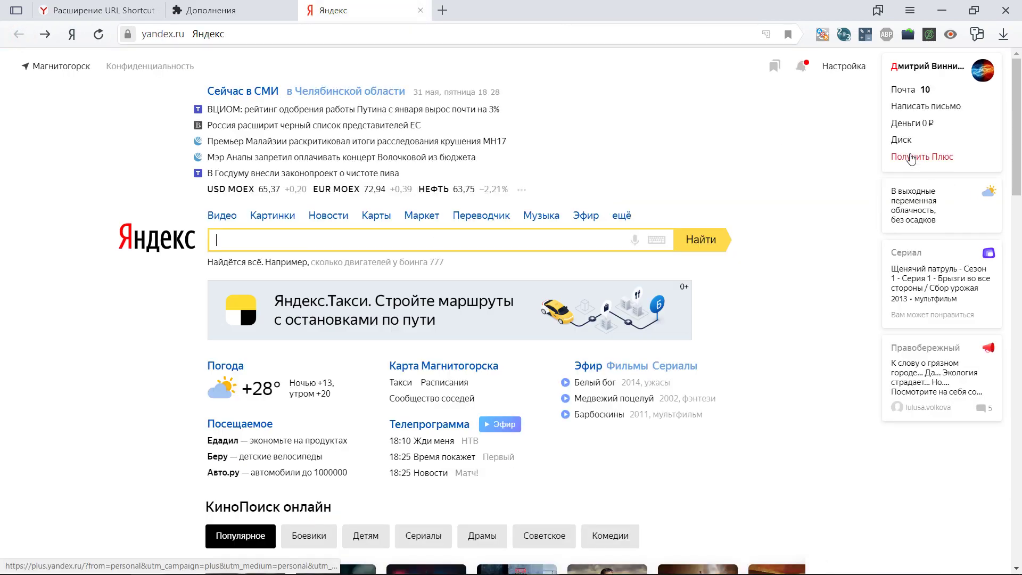
{"action": "left_click", "coordinate": [915, 156]}
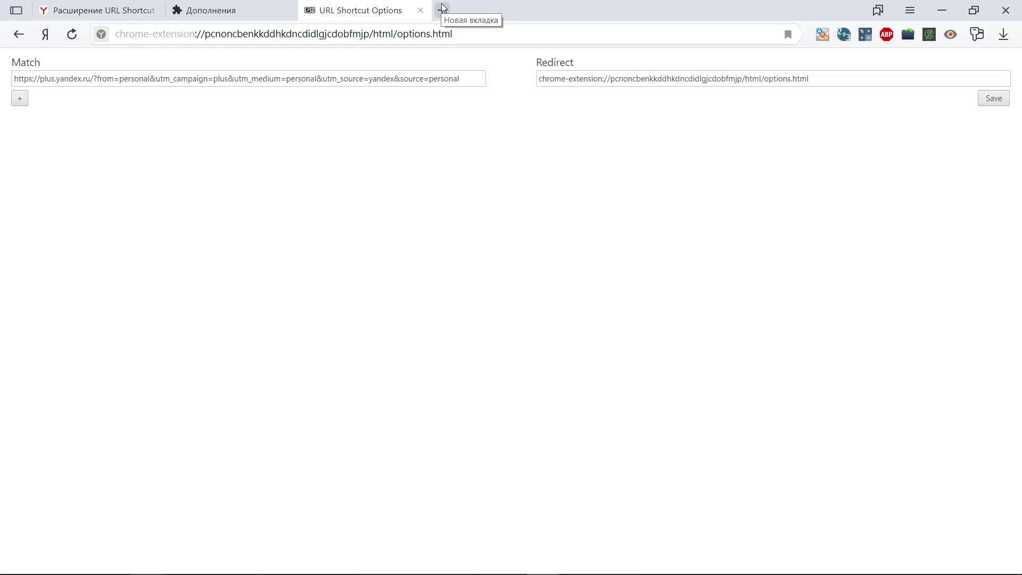
{"action": "left_click", "coordinate": [442, 8]}
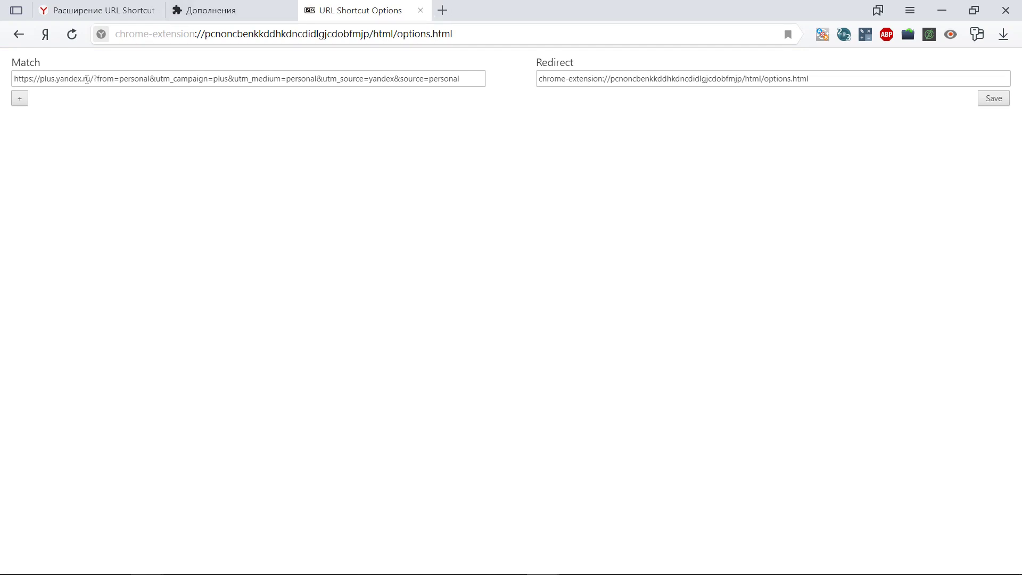
{"action": "left_click_drag", "start_coordinate": [90, 79], "coordinate": [489, 79]}
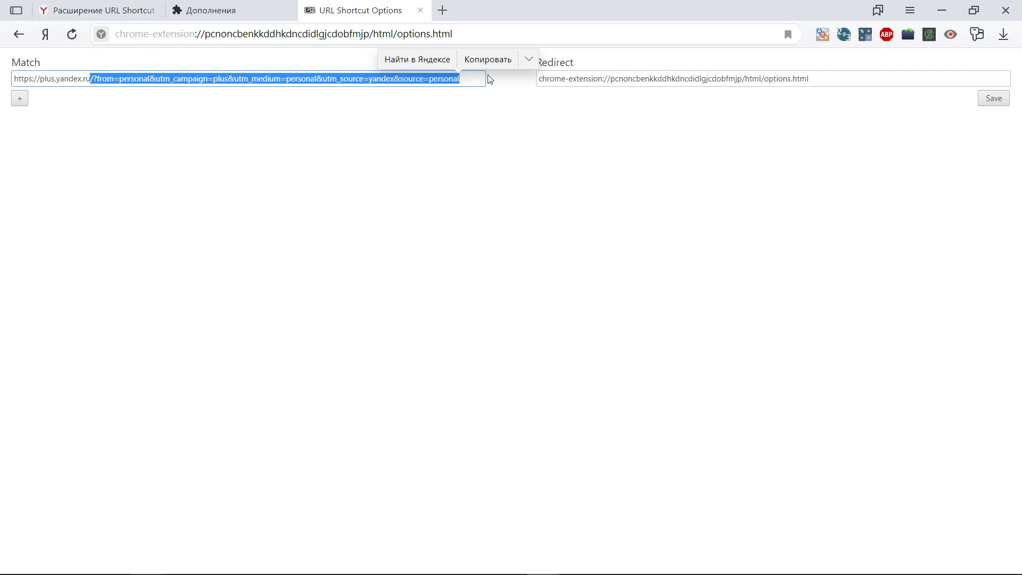
{"action": "left_click", "coordinate": [602, 79]}
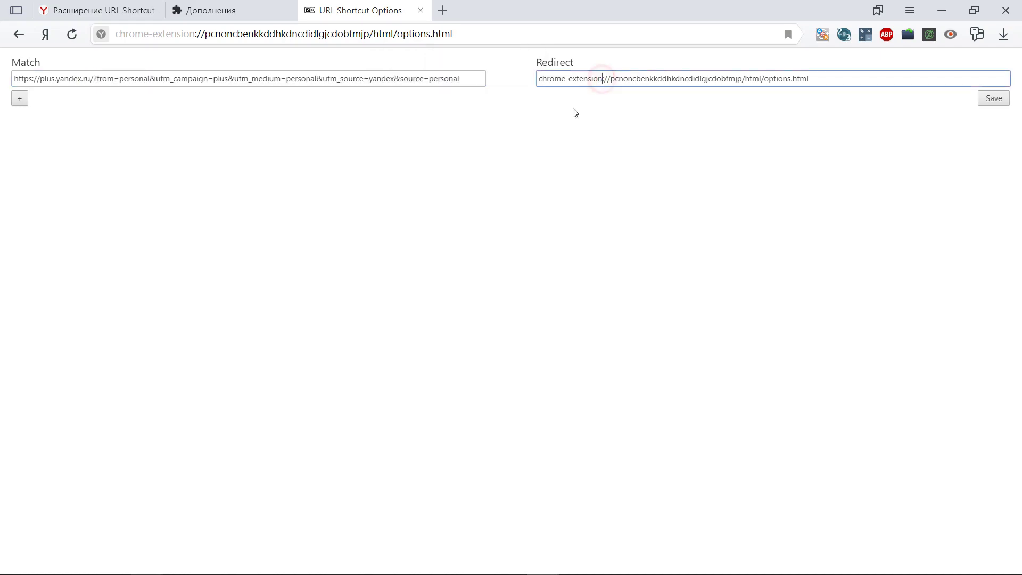
{"action": "left_click", "coordinate": [244, 7]}
{"action": "left_click", "coordinate": [144, 6]}
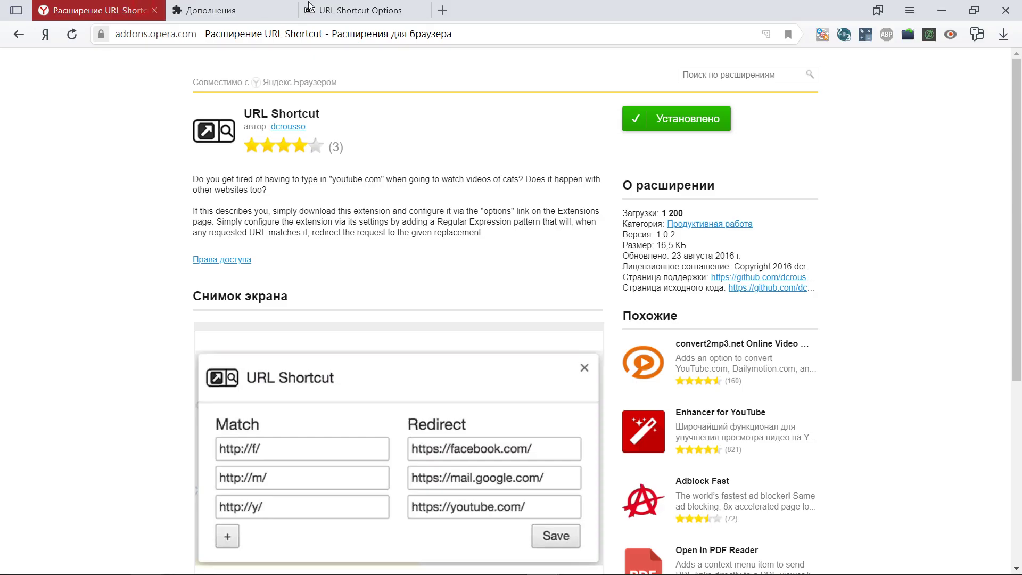
{"action": "left_click", "coordinate": [355, 11]}
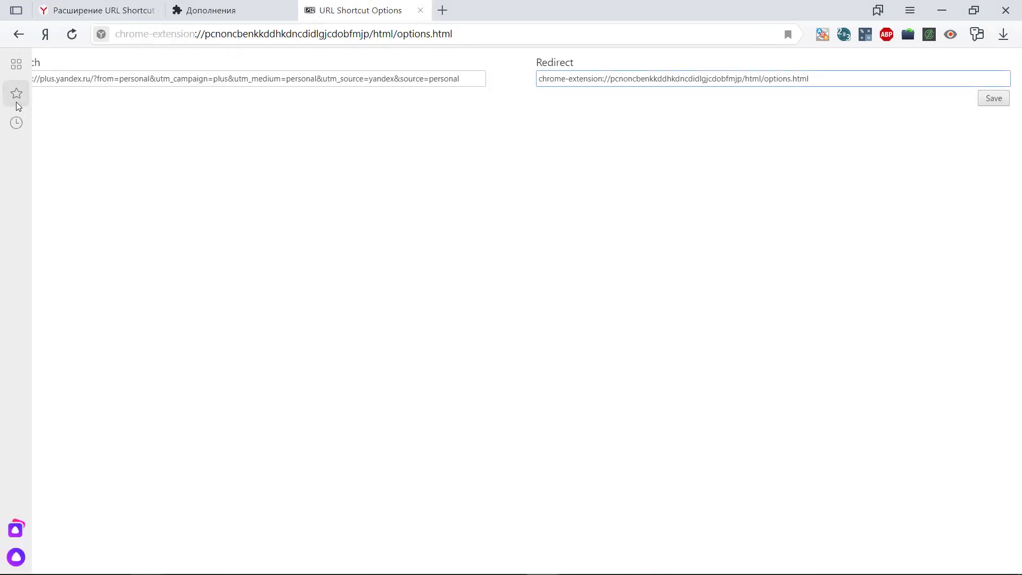
- Add a new empty rule row with + and place the cursor in its Match field
{"action": "left_click", "coordinate": [24, 103]}
{"action": "left_click", "coordinate": [55, 102]}
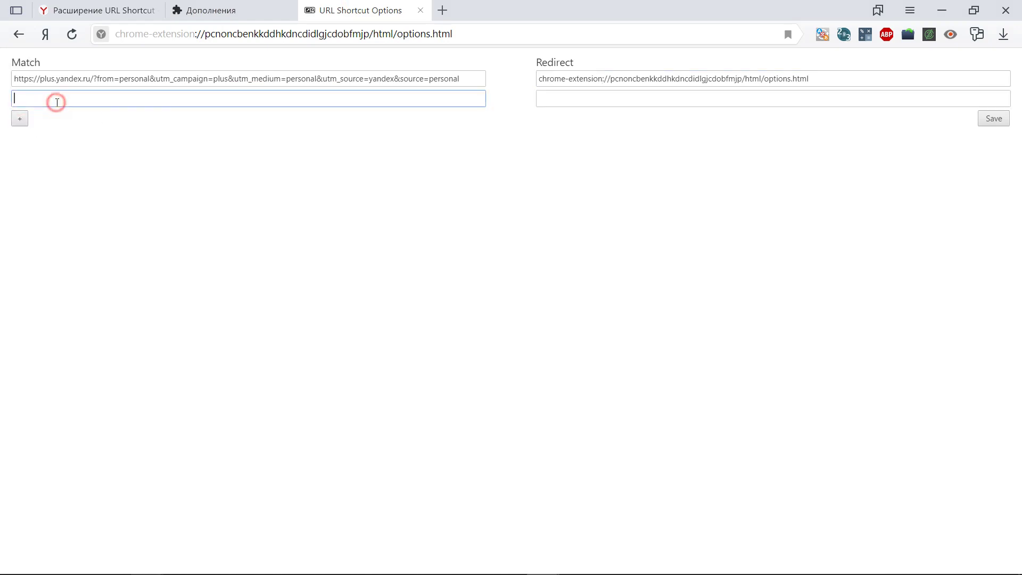